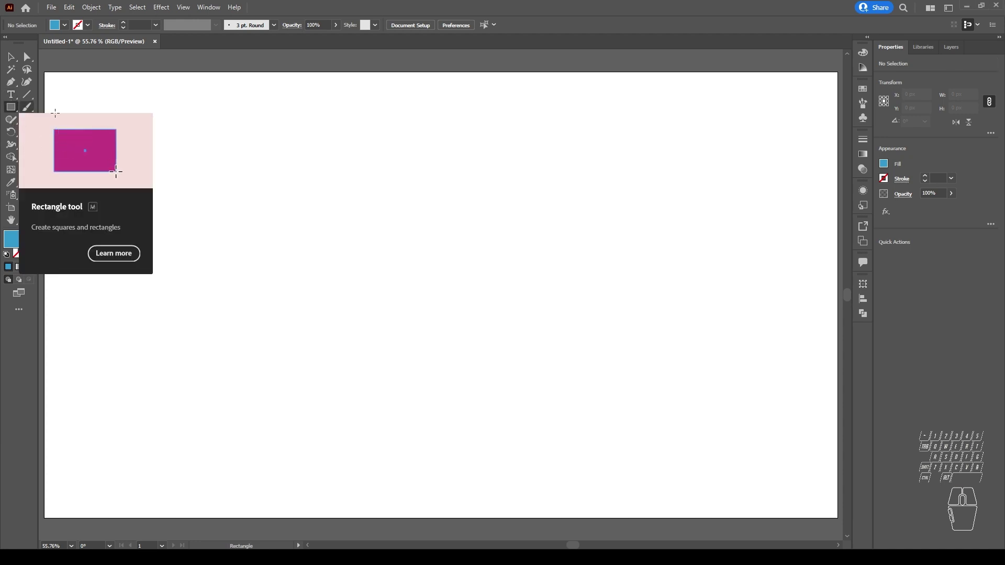
Step: Draw a blue rectangle in the upper middle of the artboard and resize it to about 753 by 418 px
left_click(12, 108)
left_click_drag(210, 168, 502, 335)
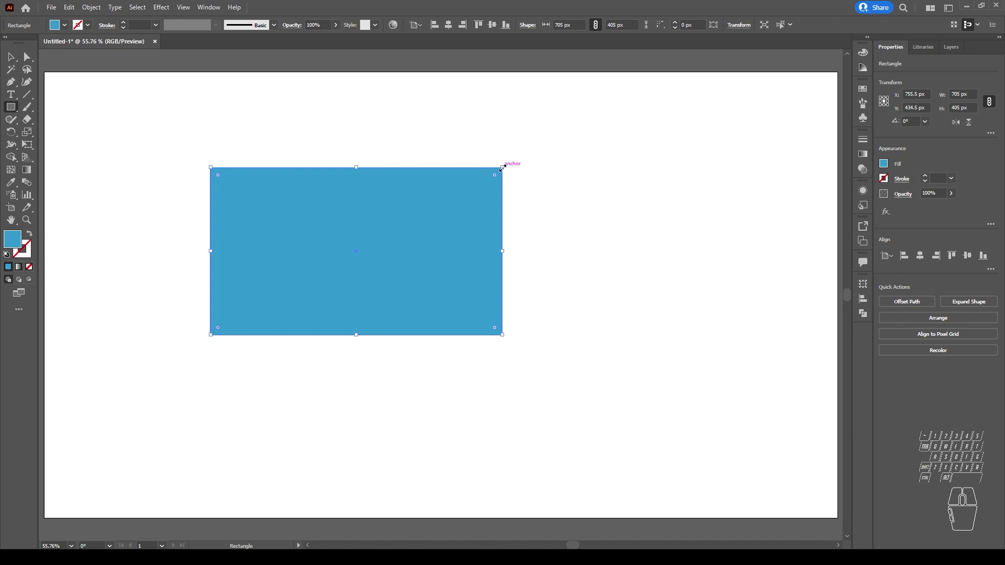
mouse_move(503, 168)
left_mouse_down()
mouse_move(428, 188)
mouse_move(455, 164)
mouse_move(365, 137)
mouse_move(458, 155)
mouse_move(473, 141)
mouse_move(430, 138)
mouse_move(490, 161)
mouse_move(508, 154)
mouse_move(499, 160)
left_mouse_up()
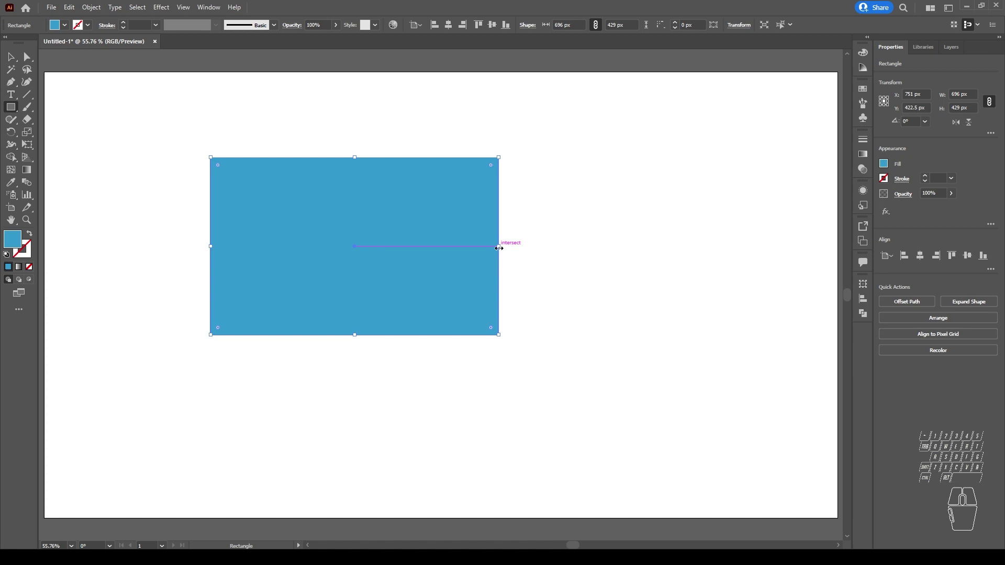
left_click_drag(499, 246, 522, 246)
mouse_move(367, 157)
left_mouse_down()
mouse_move(359, 228)
mouse_move(367, 161)
left_mouse_up()
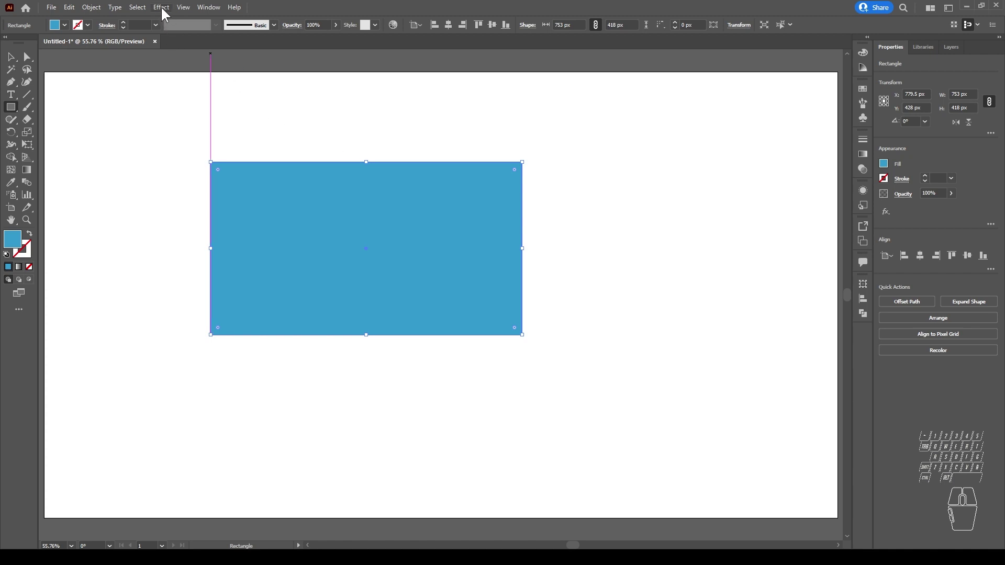
Step: Hide the selected rectangle's bounding box and show it again
left_click(183, 7)
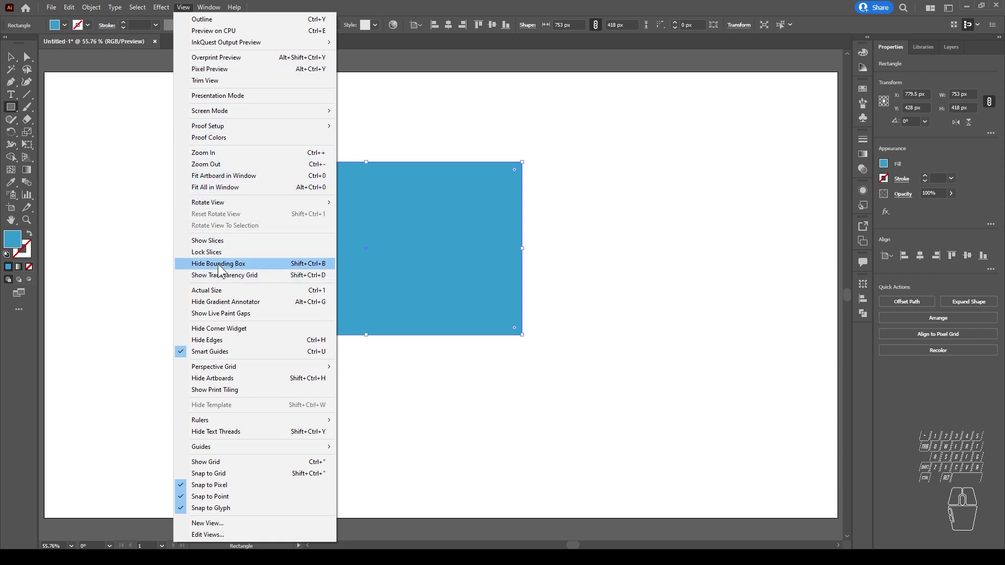
left_click(252, 264)
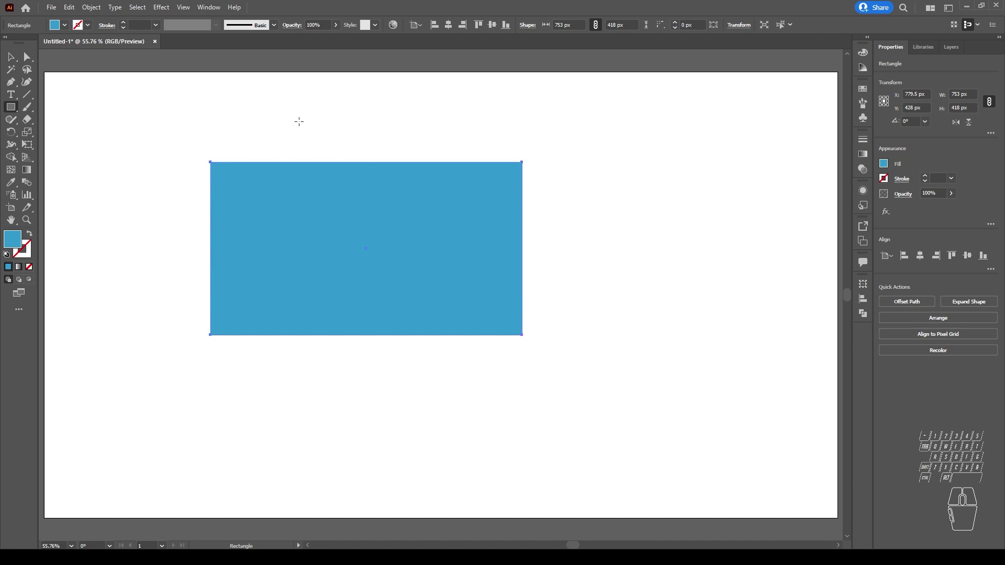
left_click(180, 8)
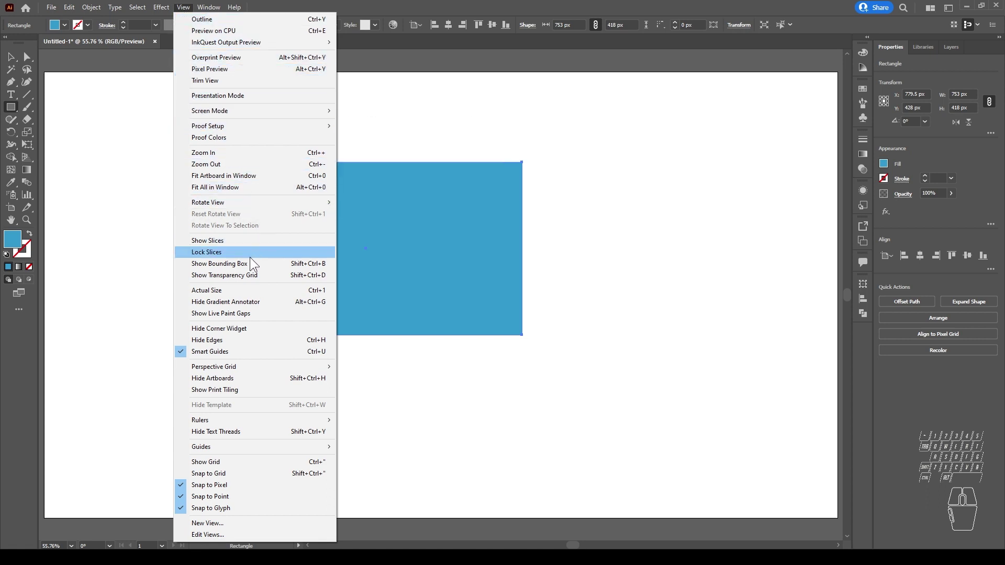
left_click(235, 267)
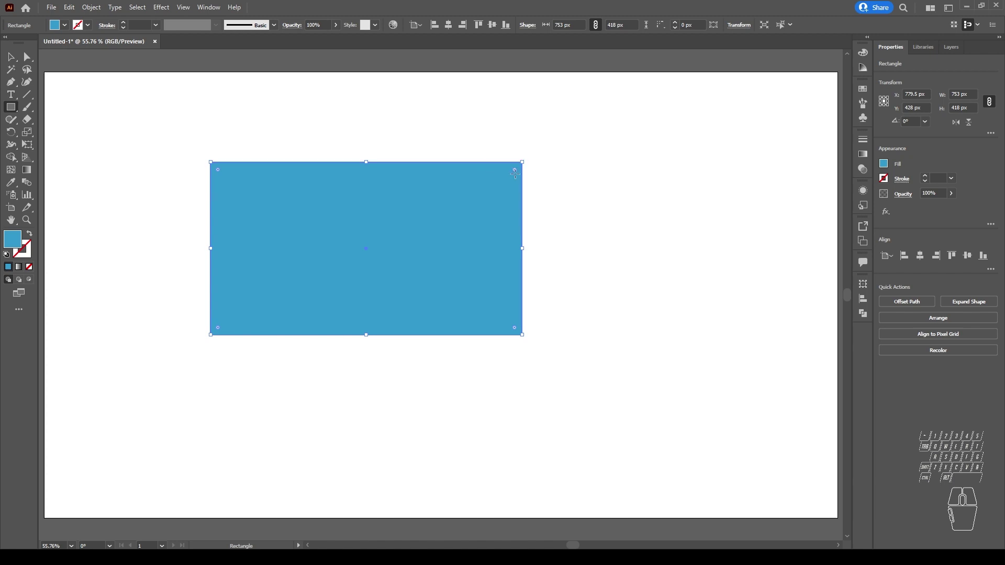
Step: Round the rectangle's corners with the live corner widgets, to about 195 px at the upper right and about 51 px at the other three
scroll(516, 173, "up", 1)
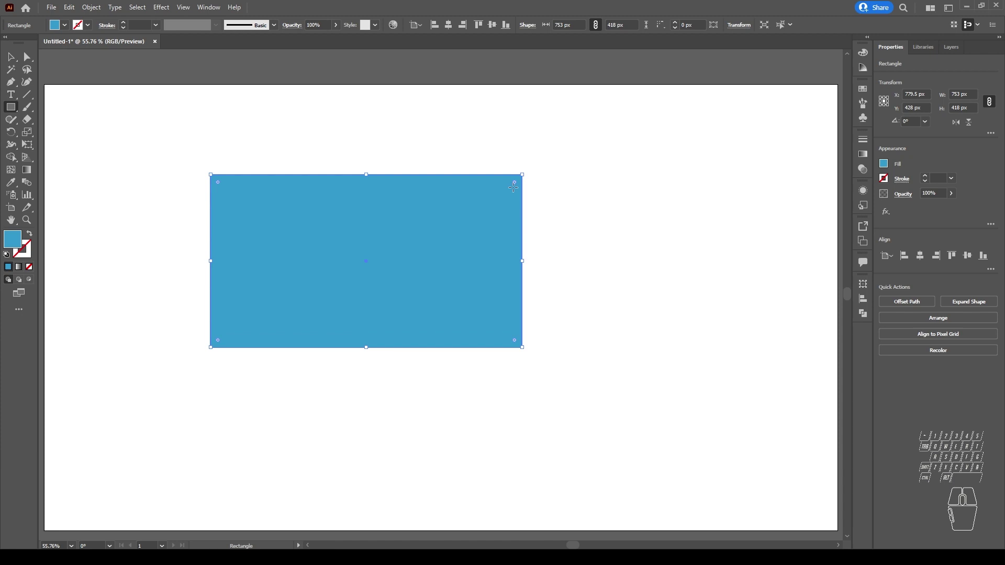
scroll(513, 187, "up", 3)
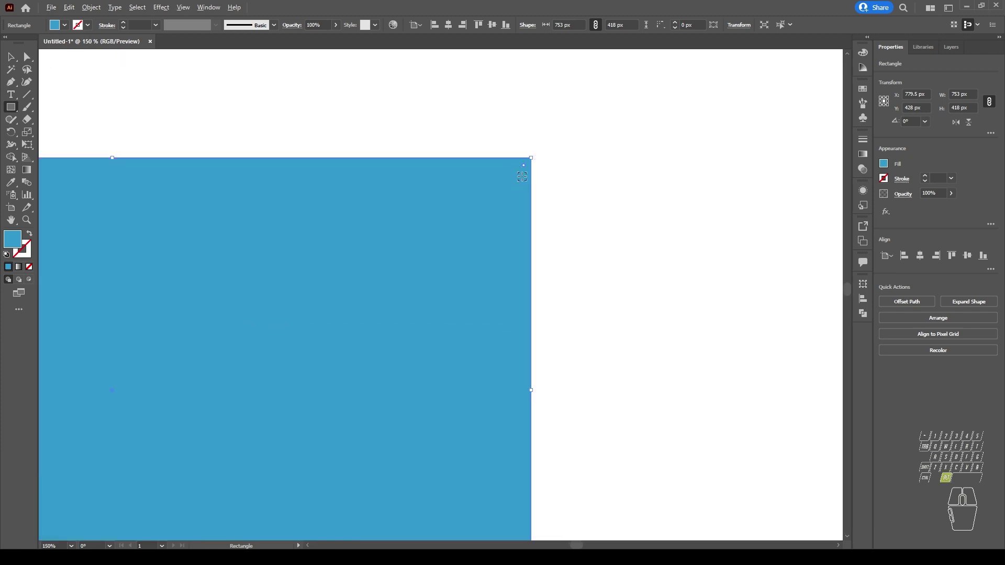
scroll(522, 176, "down", 1)
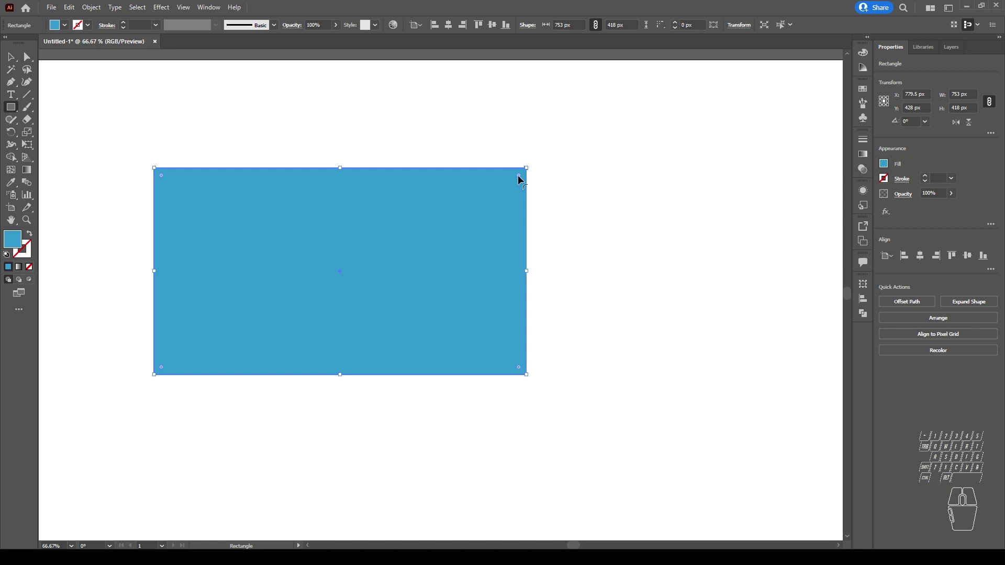
left_click_drag(520, 180, 488, 205)
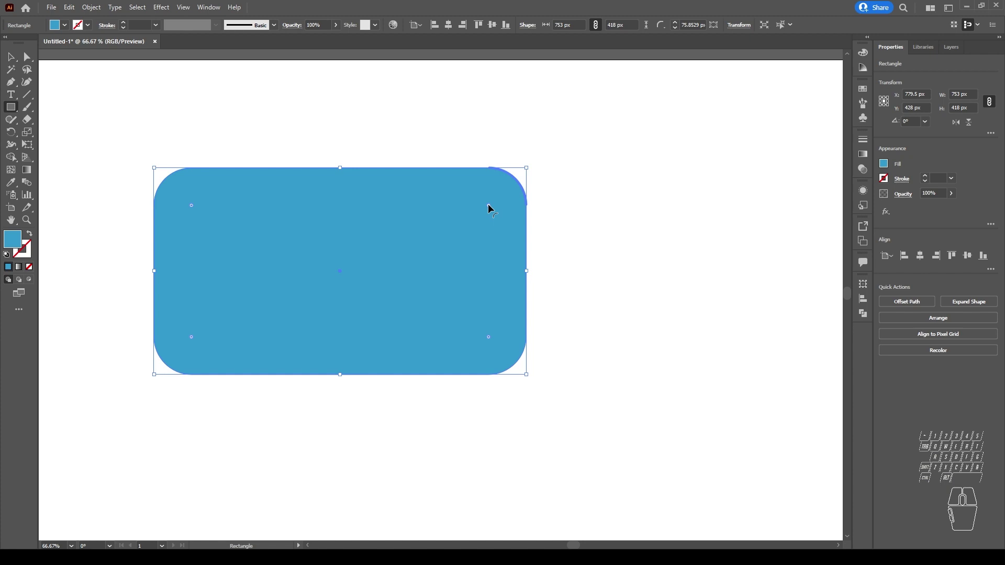
left_click_drag(488, 204, 405, 264)
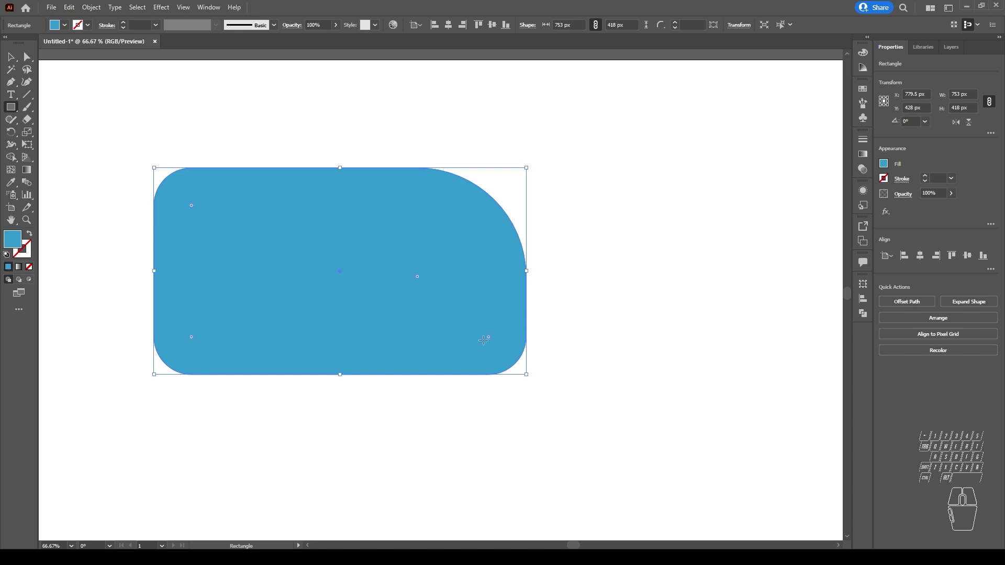
left_click_drag(487, 338, 511, 336)
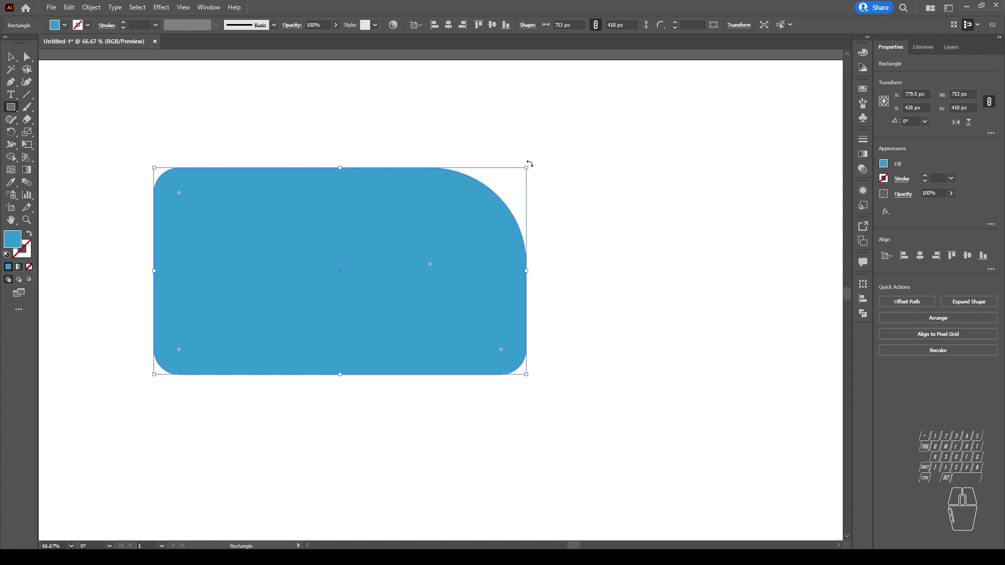
Step: Try rotating the rounded rectangle freehand from its upper-right bounding box corner, and undo the rotation
mouse_move(530, 164)
left_mouse_down()
mouse_move(471, 305)
mouse_move(532, 102)
mouse_move(498, 60)
mouse_move(524, 252)
mouse_move(535, 173)
left_mouse_up()
key("ctrl+z")
scroll(526, 184, "down", 3)
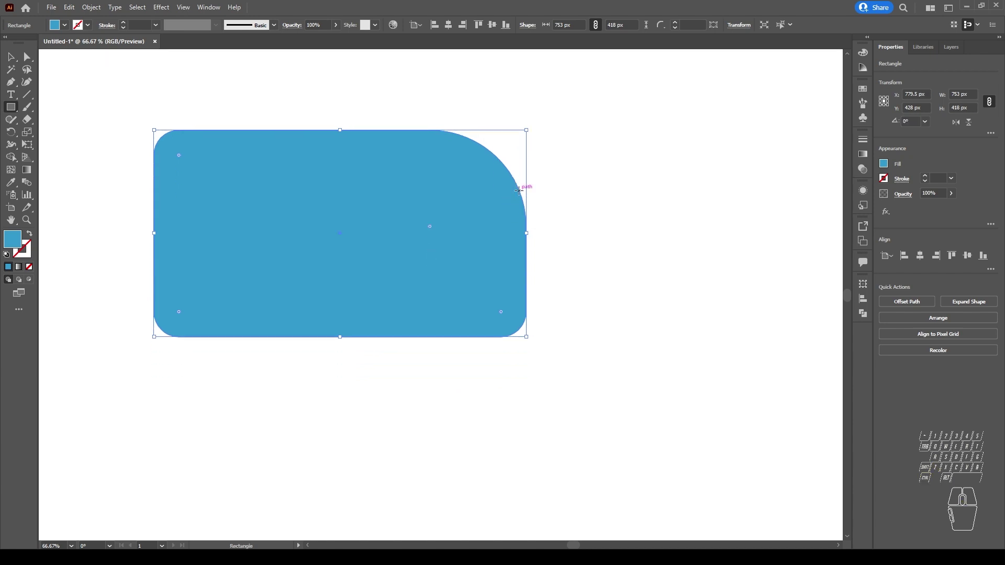
scroll(526, 184, "down", 2, "alt")
scroll(473, 178, "up", 2)
scroll(478, 194, "up", 1, "alt")
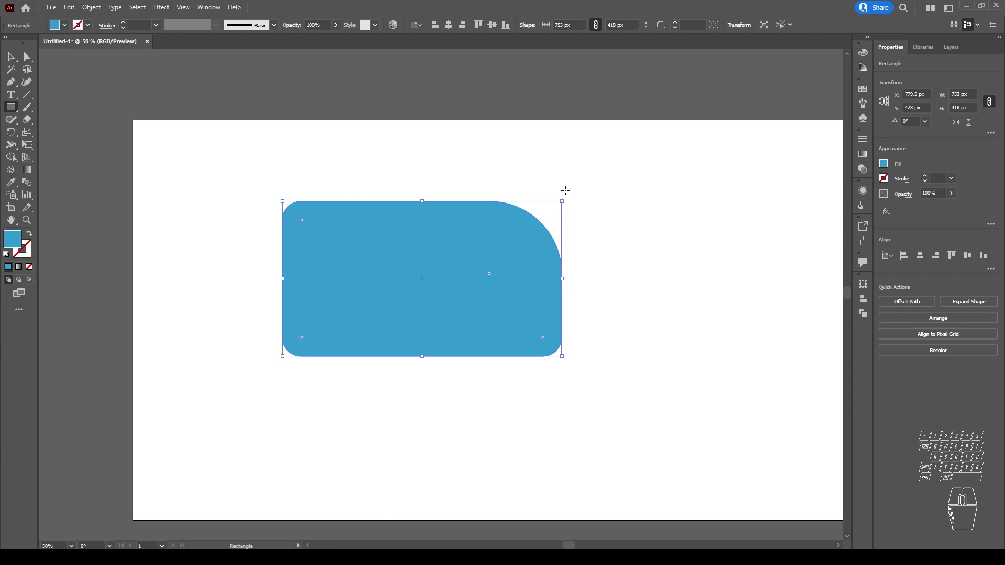
left_click_drag(571, 198, 645, 174)
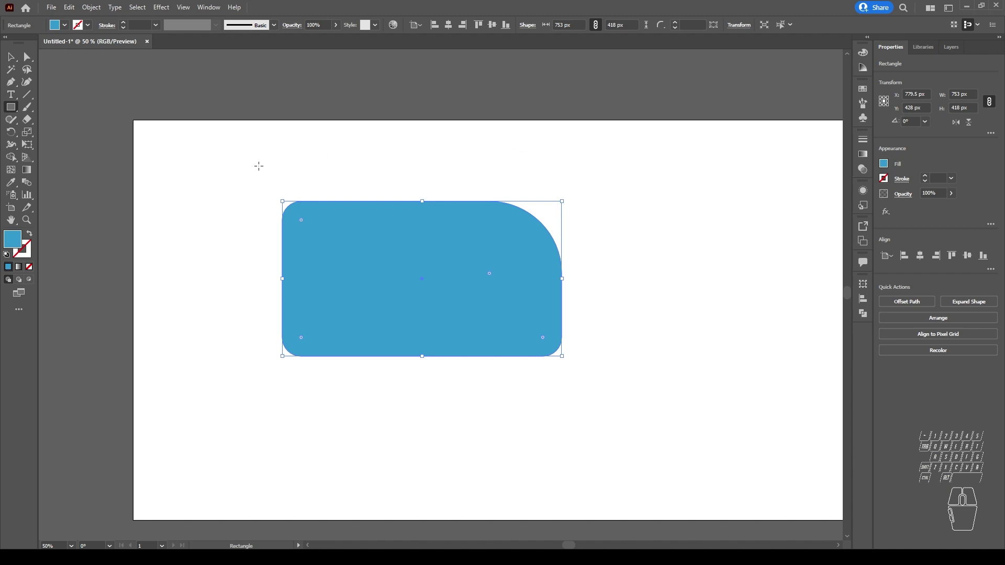
Step: Try the Rotate tool on the rectangle, first about its centre and again with the pivot at its lower-right corner
left_click(10, 134)
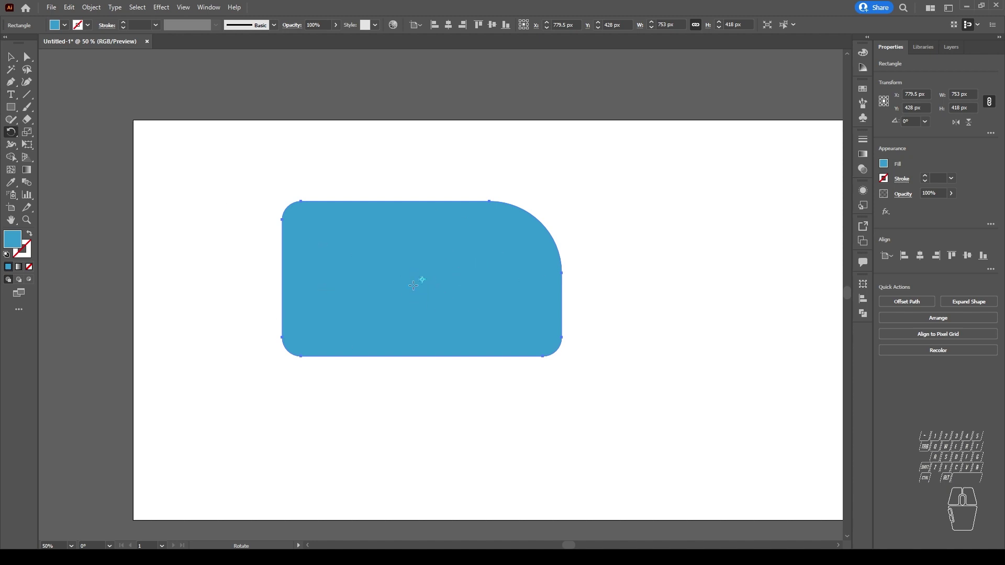
left_click_drag(405, 277, 554, 235)
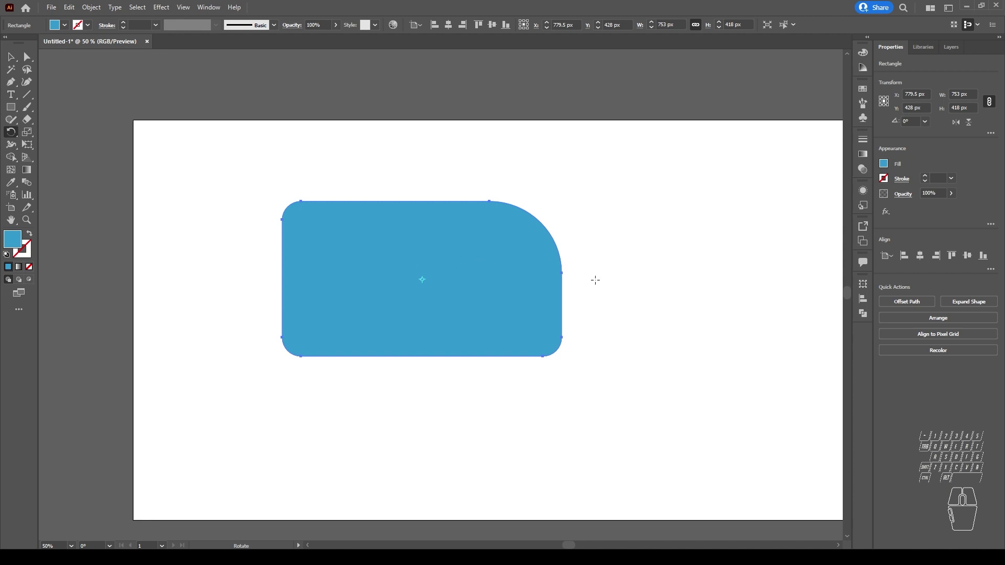
left_click(555, 351)
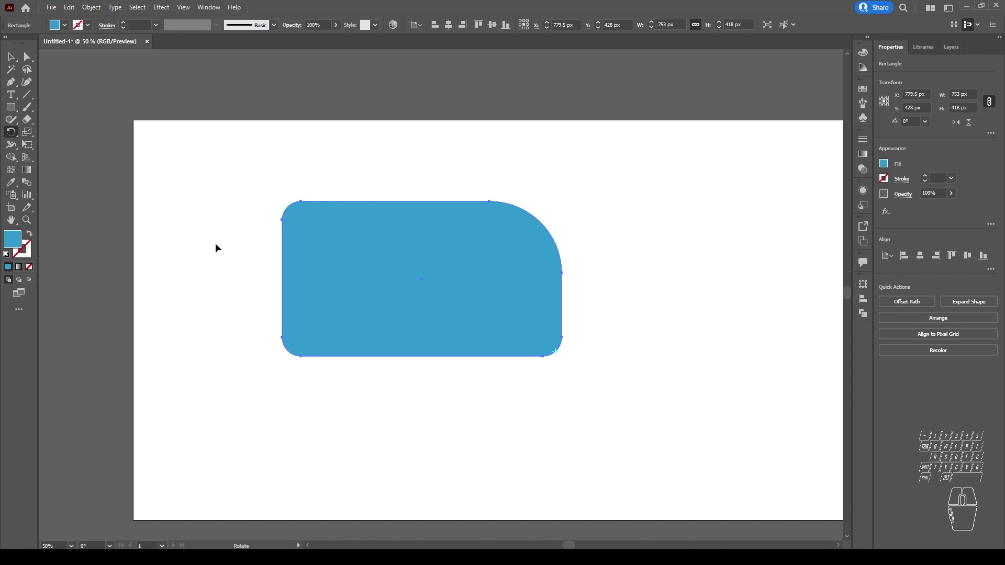
left_click_drag(551, 289, 335, 321)
Step: Display the Transform settings with the rectangle's properties and individual corner radii
left_click(209, 7)
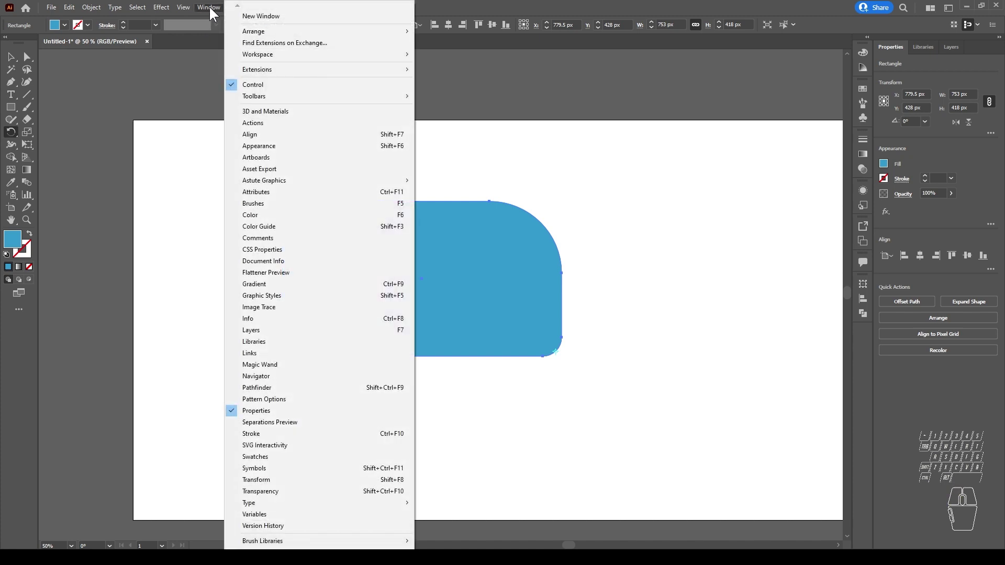
mouse_move(266, 31)
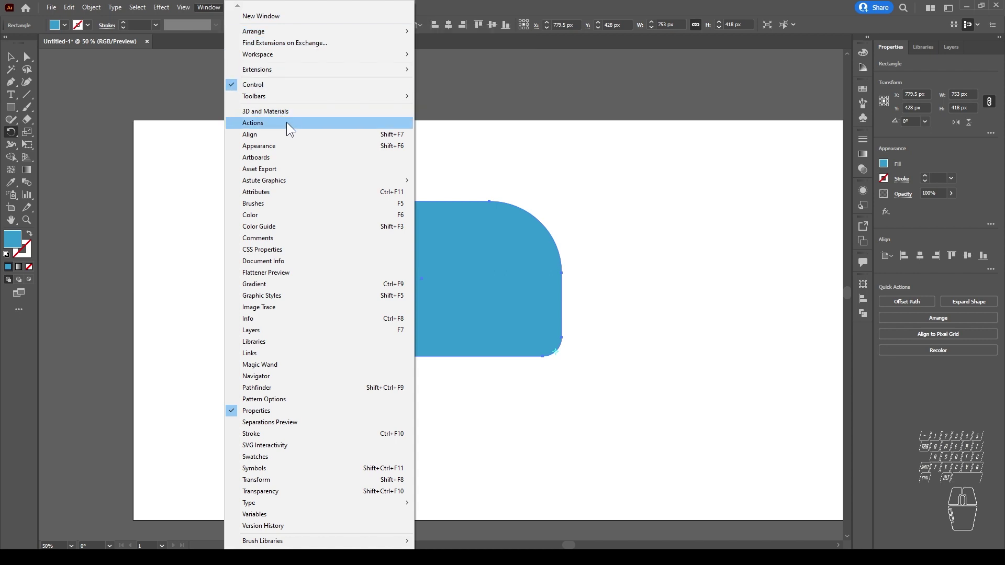
left_click(303, 483)
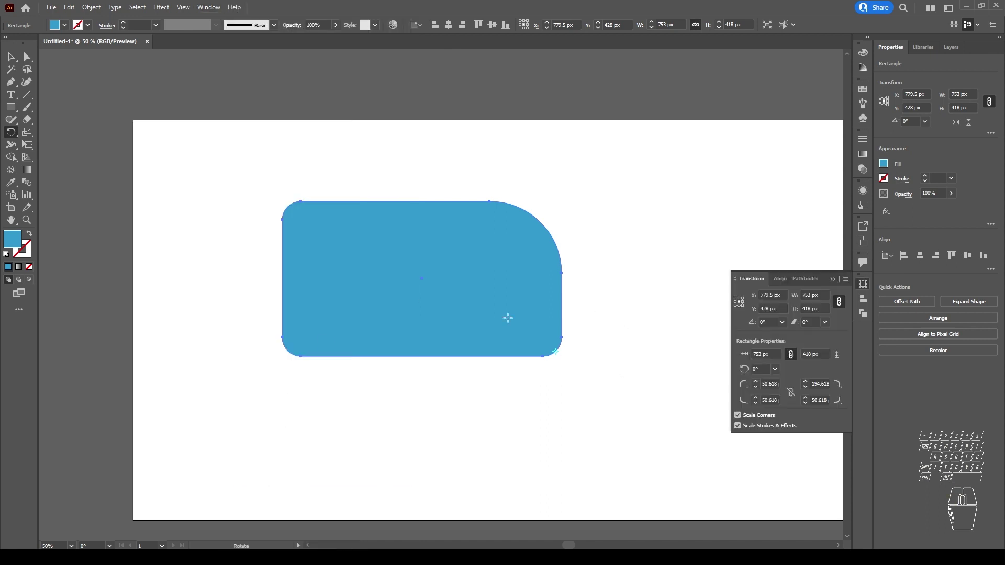
mouse_move(862, 273)
left_mouse_down()
mouse_move(316, 125)
mouse_move(155, 92)
mouse_move(57, 51)
mouse_move(601, 276)
mouse_move(862, 287)
left_mouse_up()
left_click(155, 86)
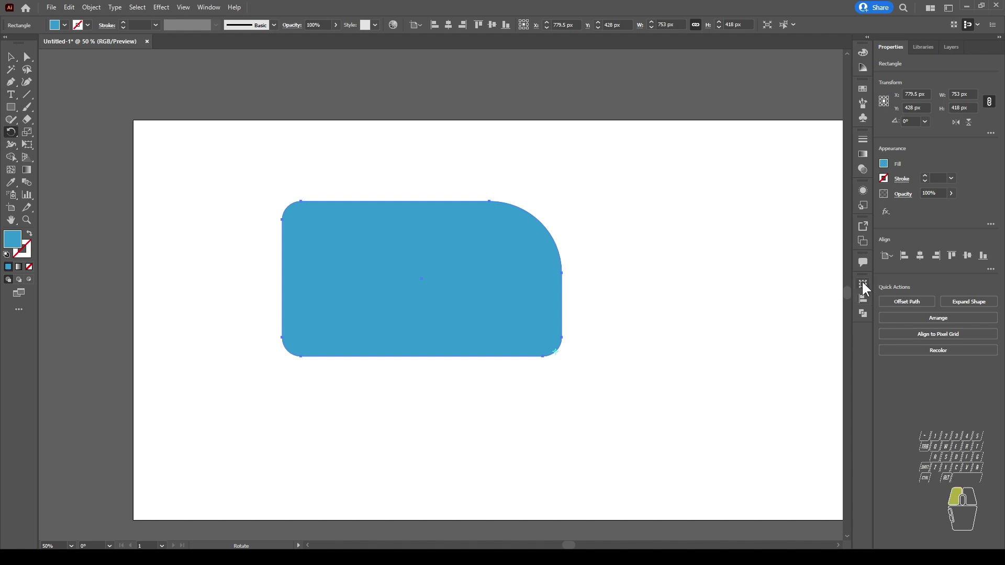
left_click(863, 282)
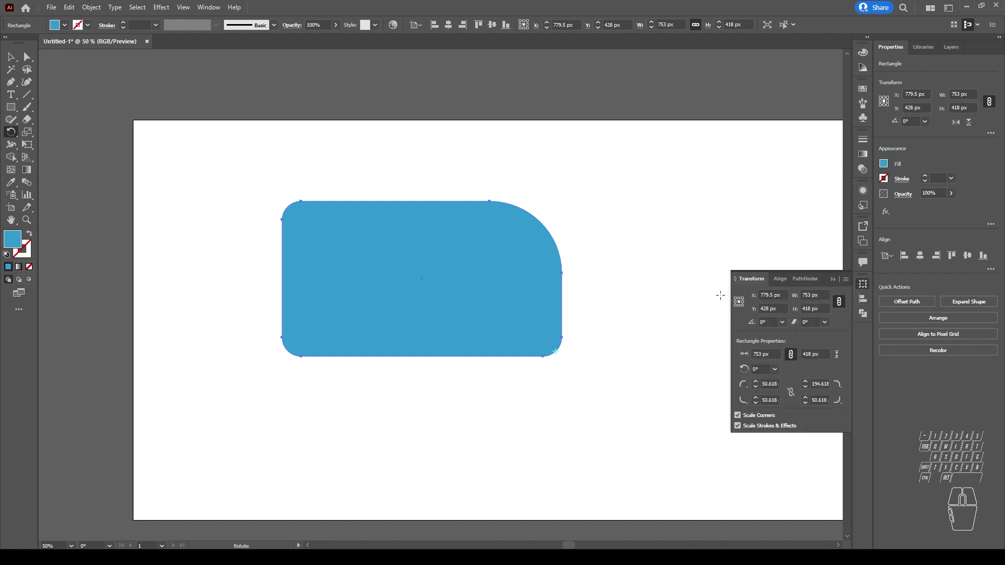
Step: Reselect the rectangle with the Selection tool and set its upper-left corner radius to 100 px
left_click(8, 59)
left_click(209, 130)
left_click(397, 278)
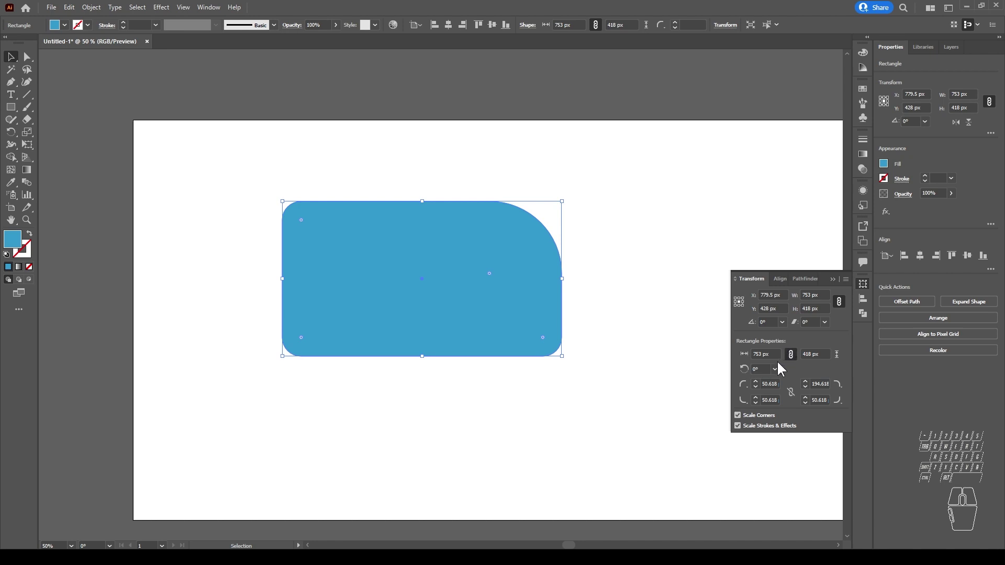
left_click_drag(787, 341, 766, 364)
left_click(771, 383)
key("ctrl+a")
type("100")
key("Return")
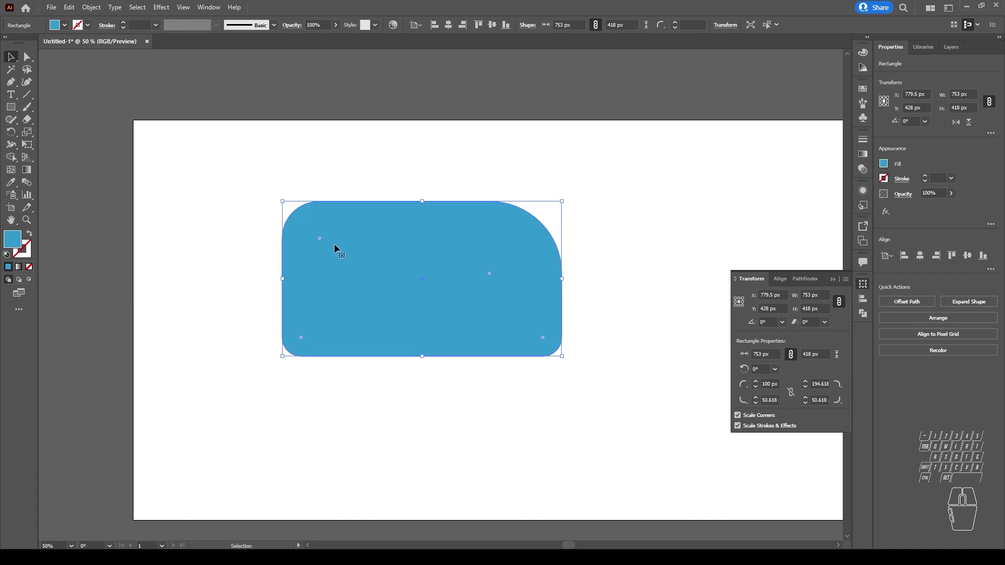
Step: Change the upper-left corner type to Inverted Round and switch it to a straight chamfer
left_click(745, 384)
left_click(756, 396)
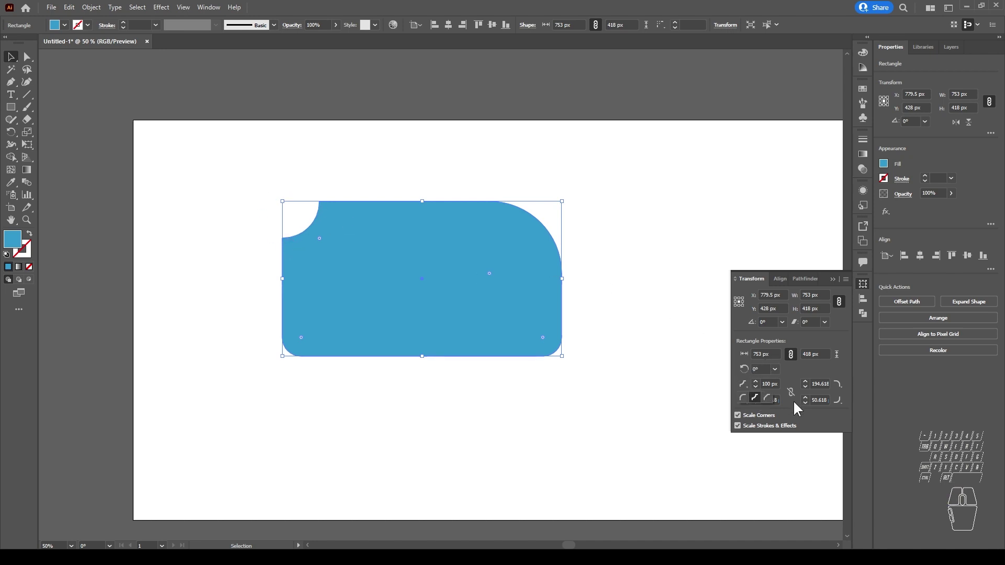
left_click(767, 398)
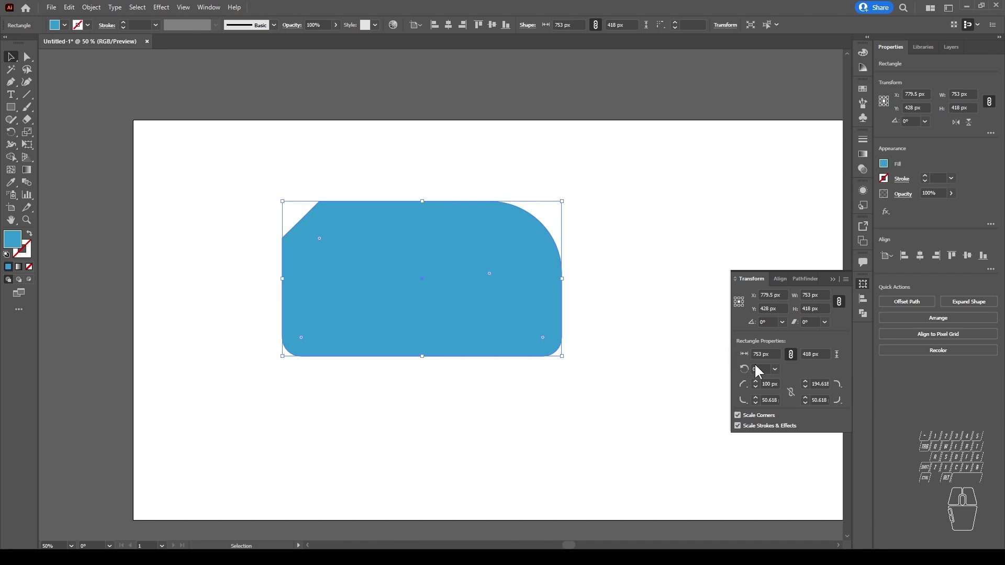
Step: Set the rectangle's upper-left and upper-right corner types to Inverted Round
left_click(744, 385)
left_click(753, 397)
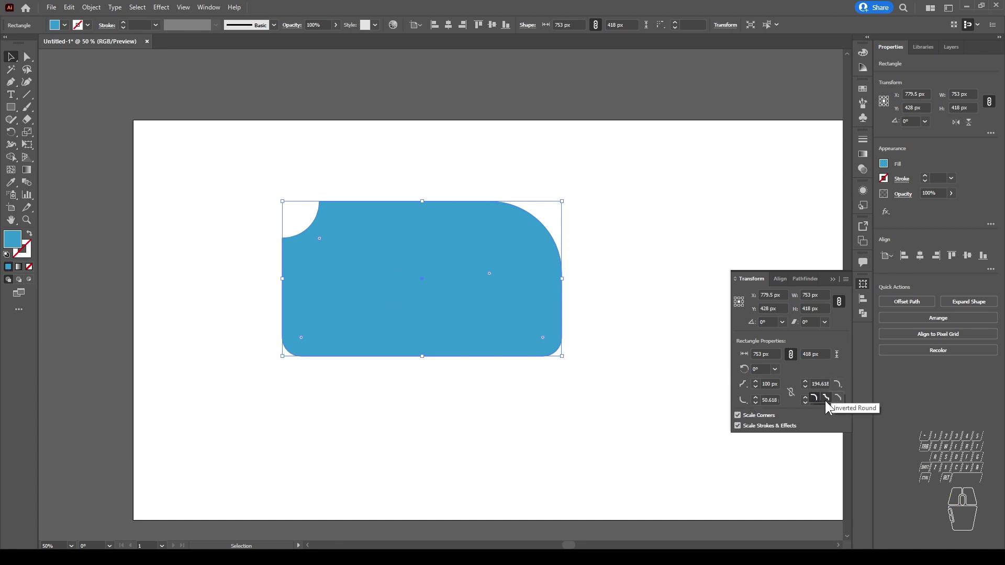
left_click(825, 397)
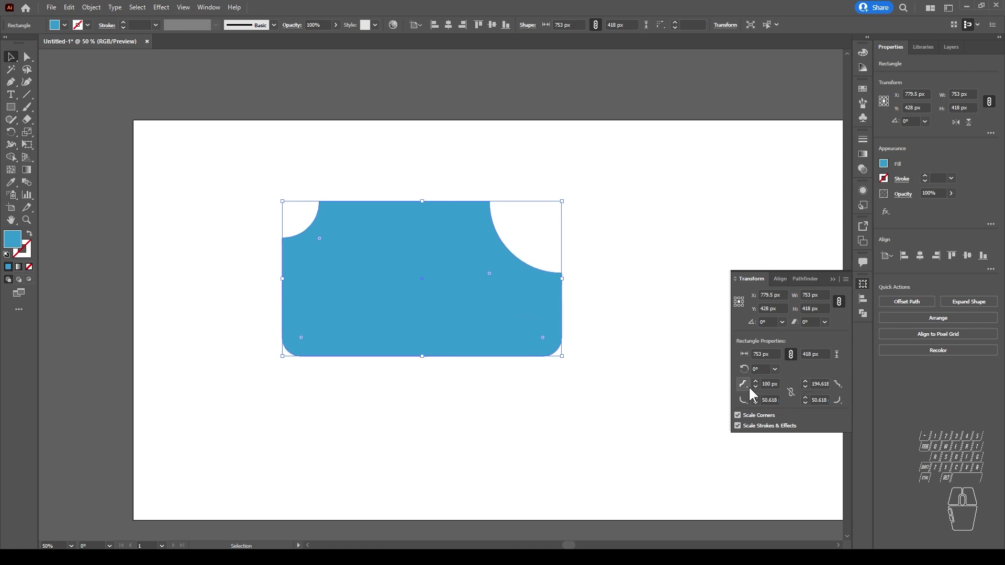
Step: Reduce all four of the rectangle's corner radii together to 0 px
left_click(791, 391)
left_click_drag(490, 272, 567, 207)
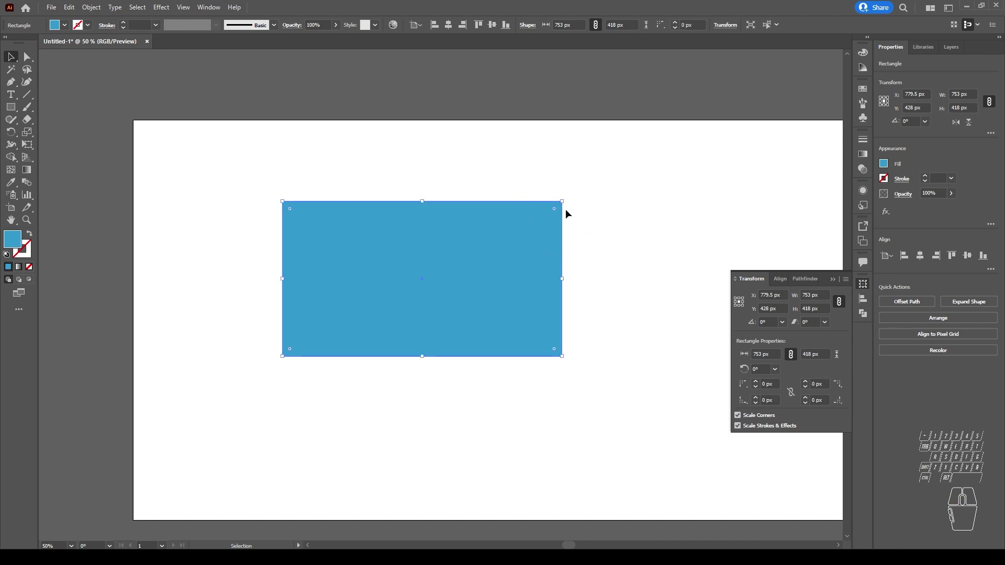